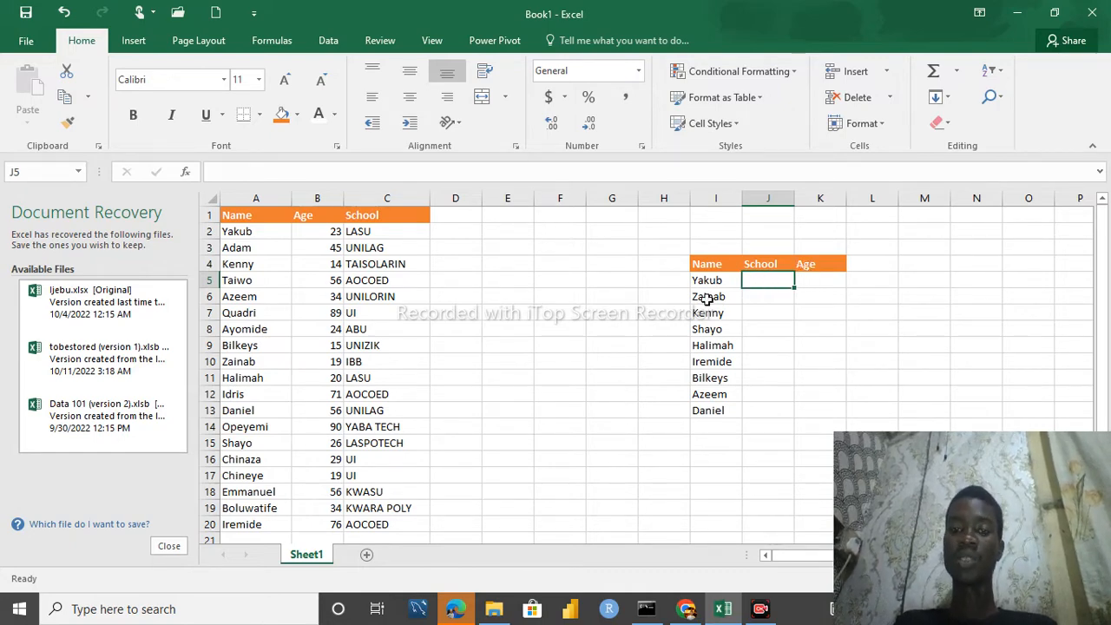
Step: Start a VLOOKUP formula in cell J5 with the column-locked reference $I5 as the lookup value
left_click(615, 310)
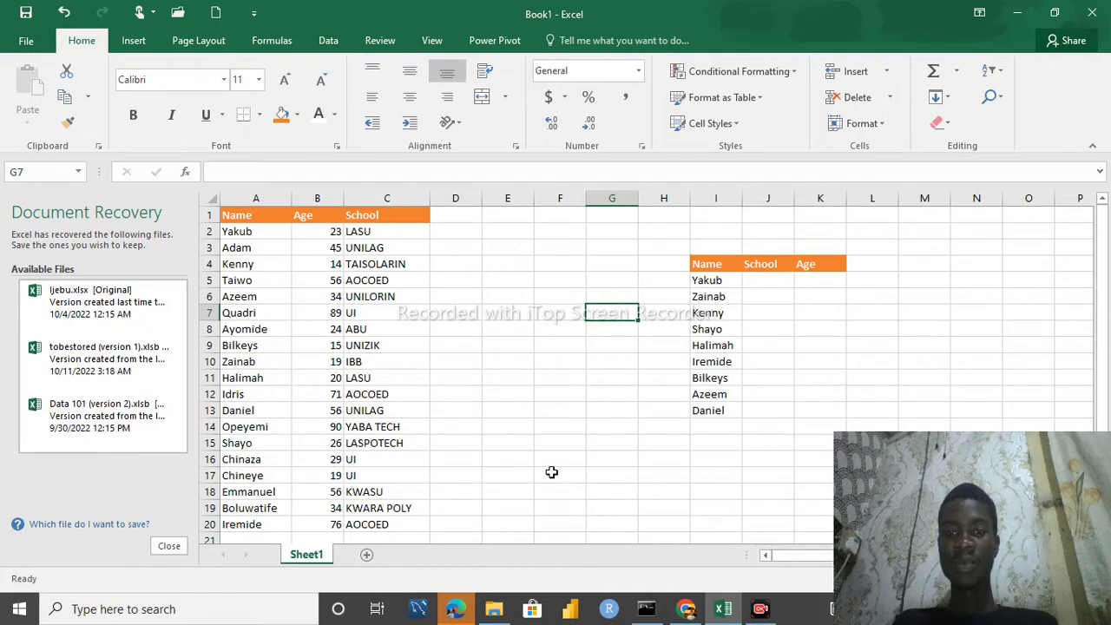
left_click(756, 280)
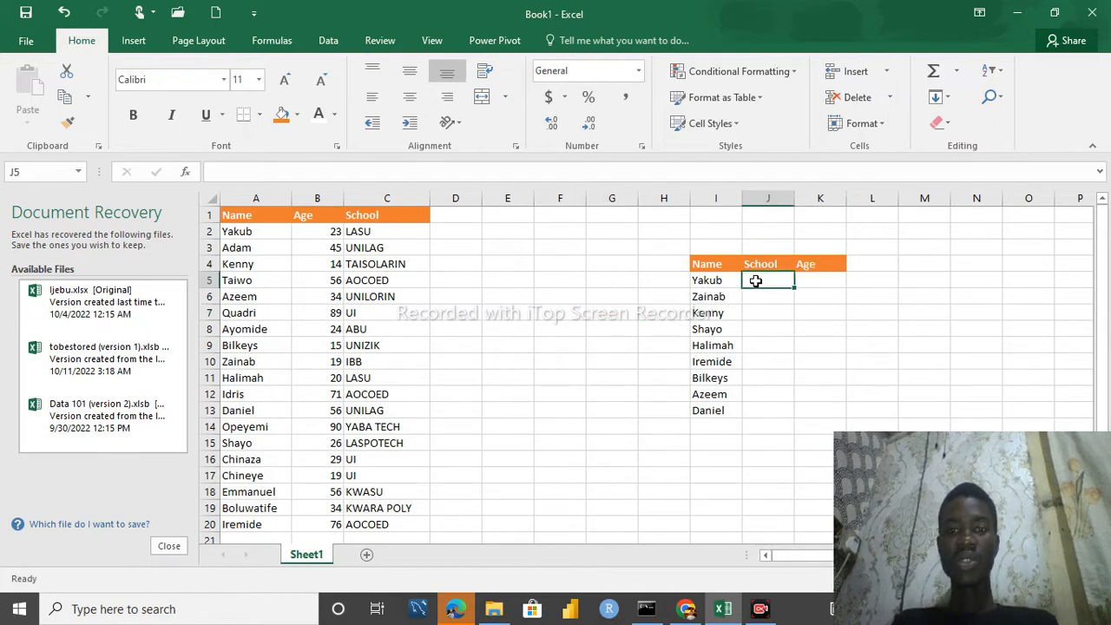
type("=")
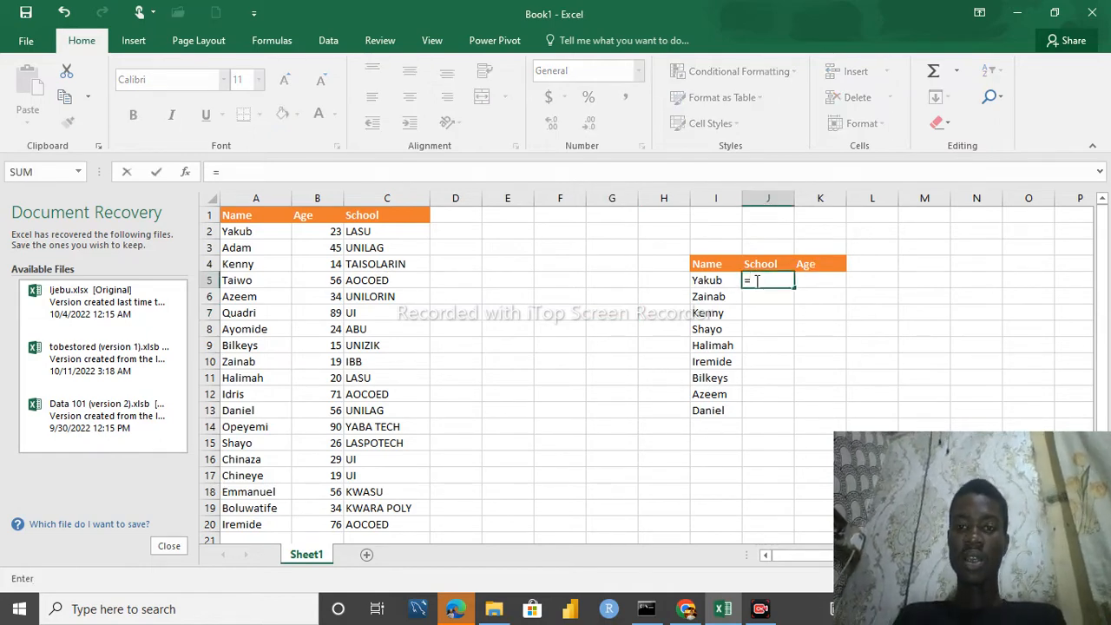
type("vloo")
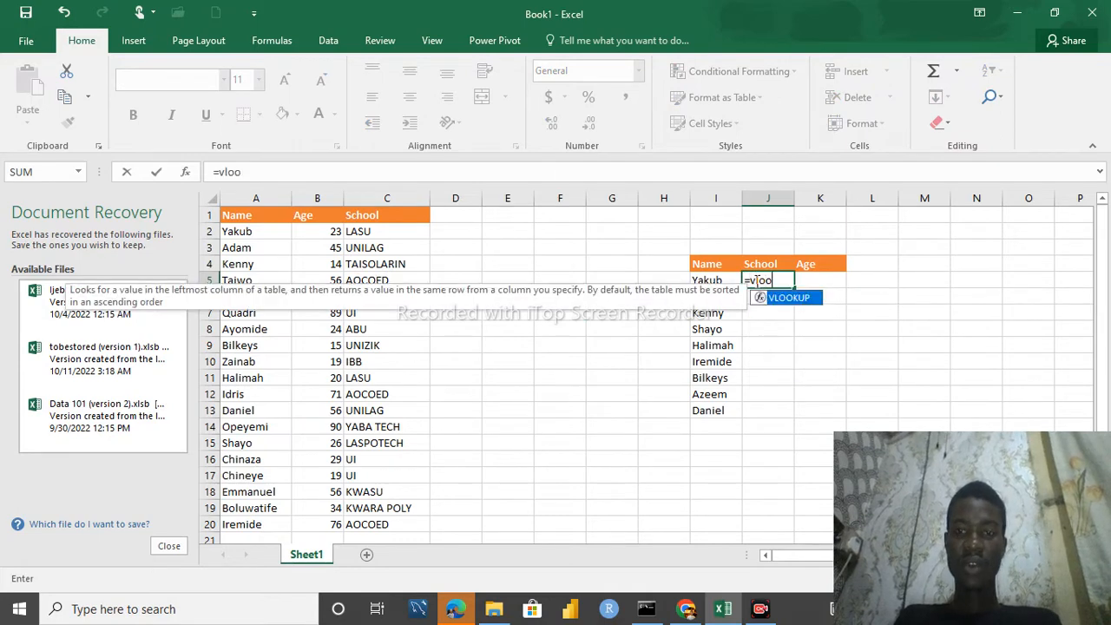
type("kup")
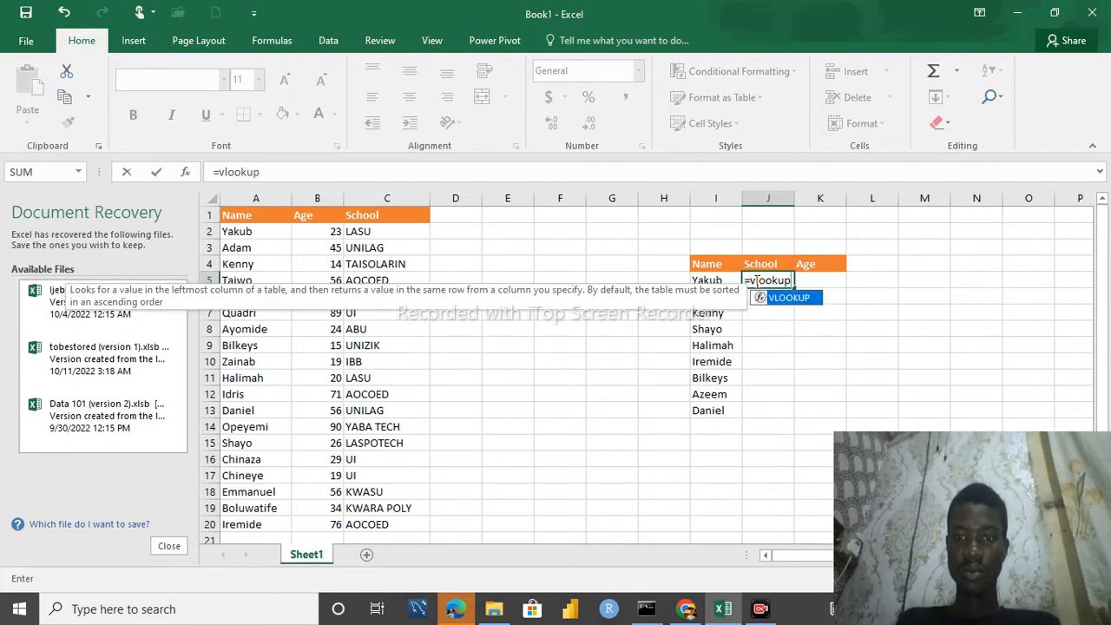
type("(")
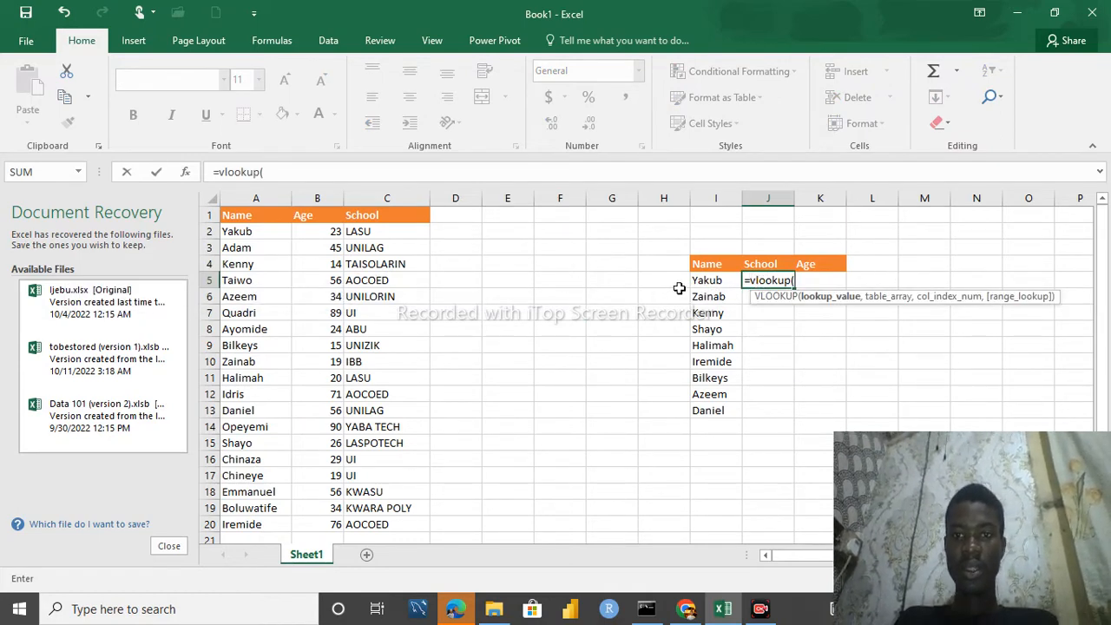
left_click(711, 280)
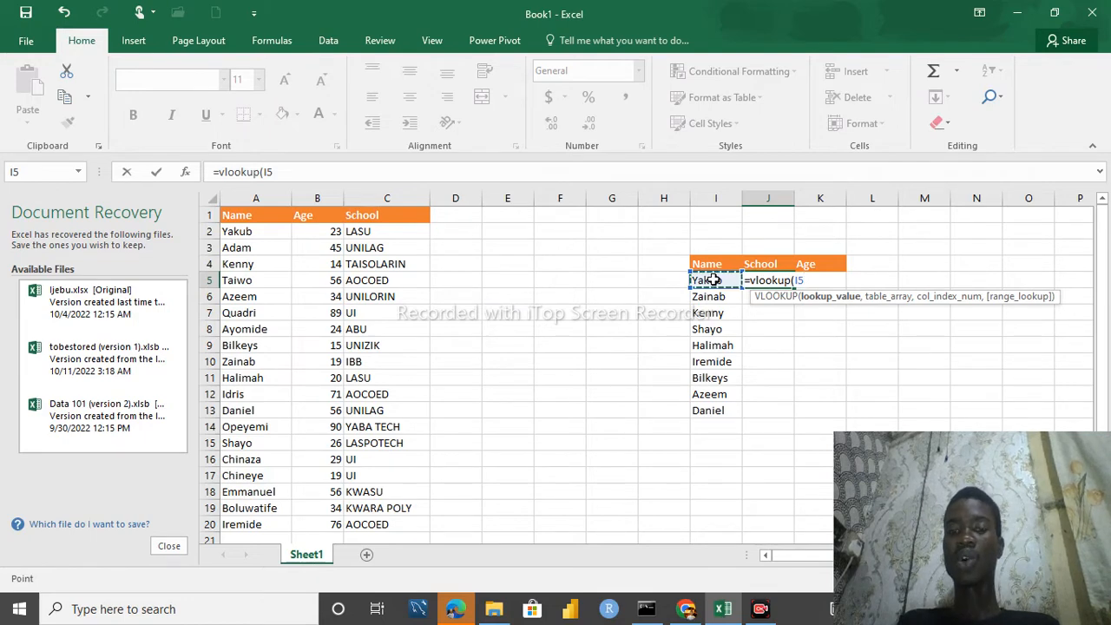
key("F4")
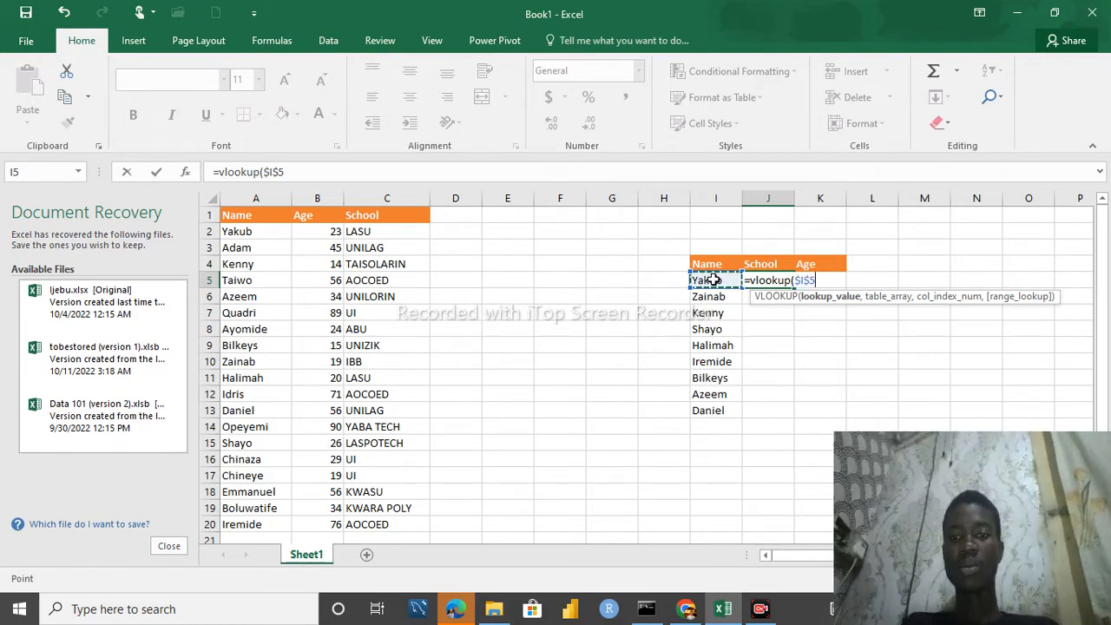
key("F4")
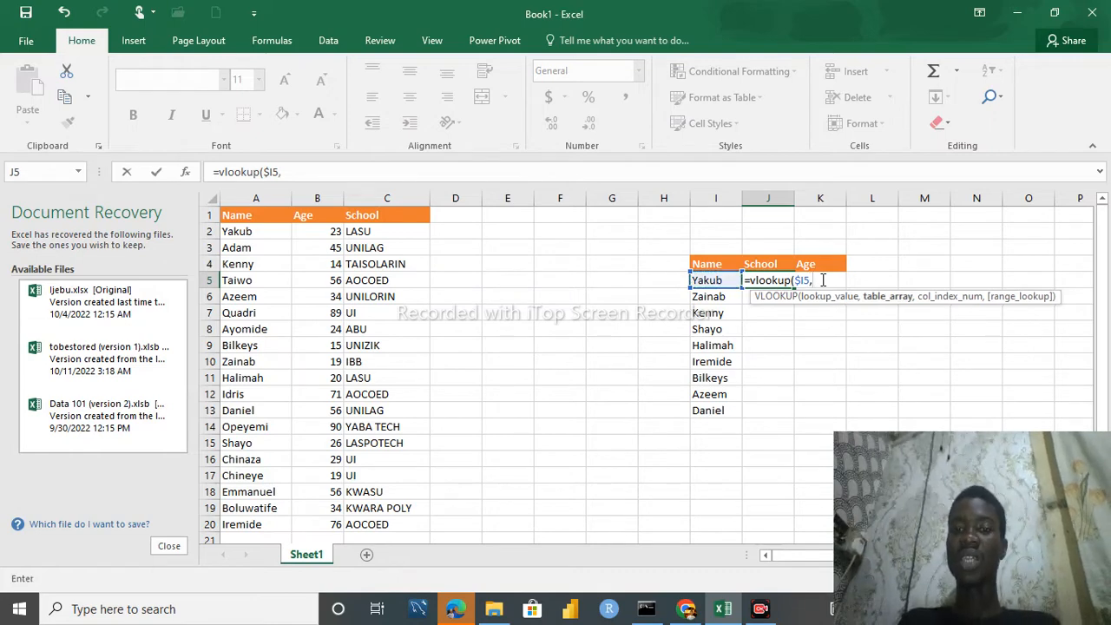
left_click(243, 218)
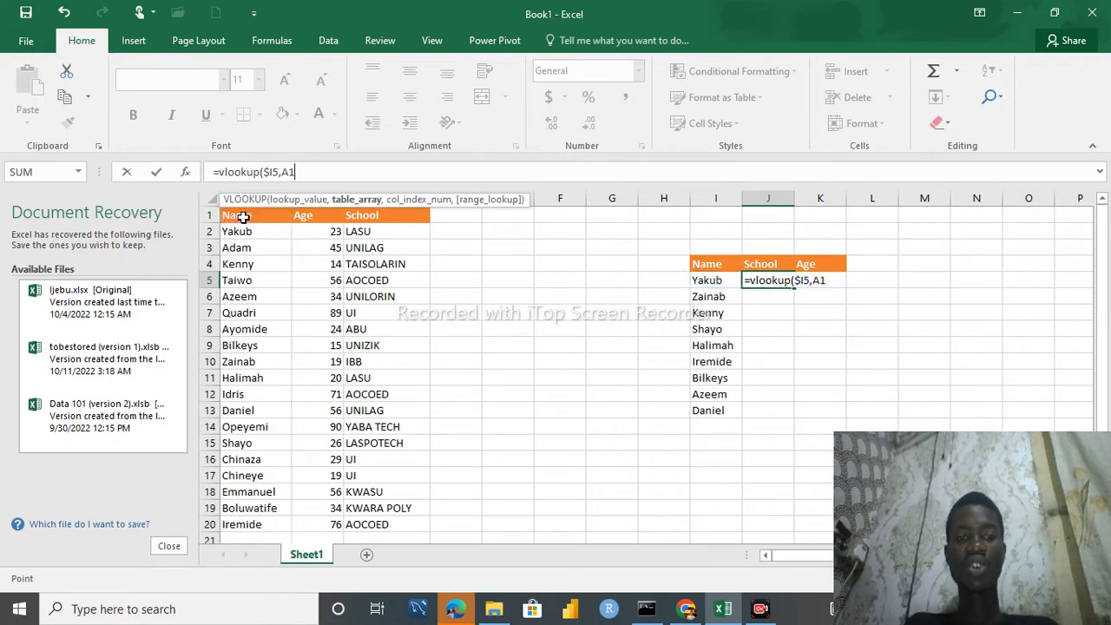
type("+")
left_click(244, 218)
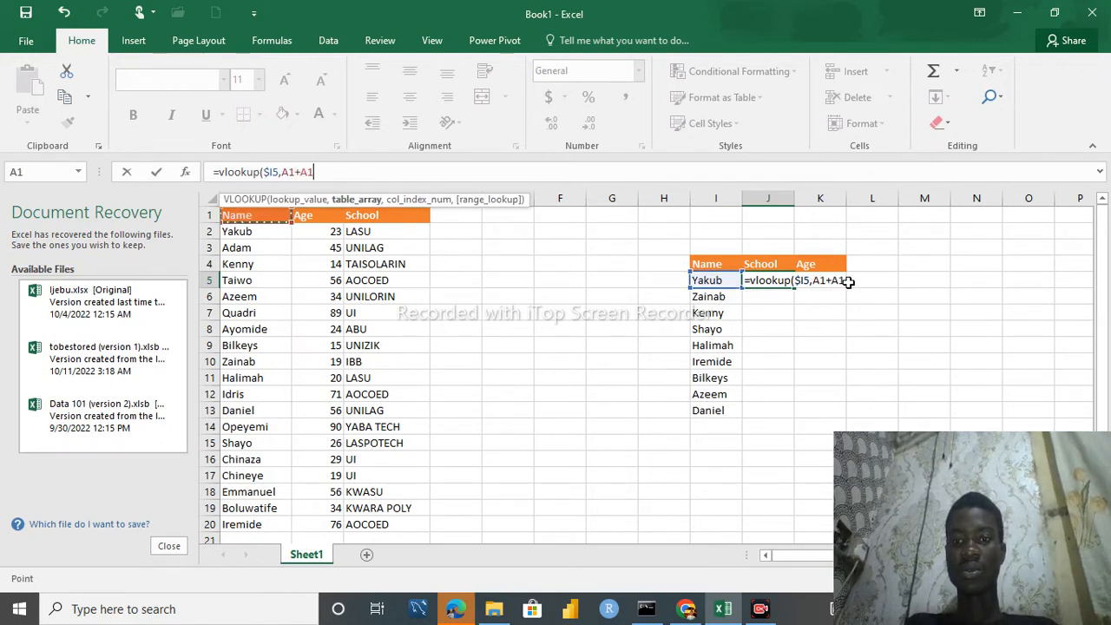
left_click(849, 280)
left_click(843, 280)
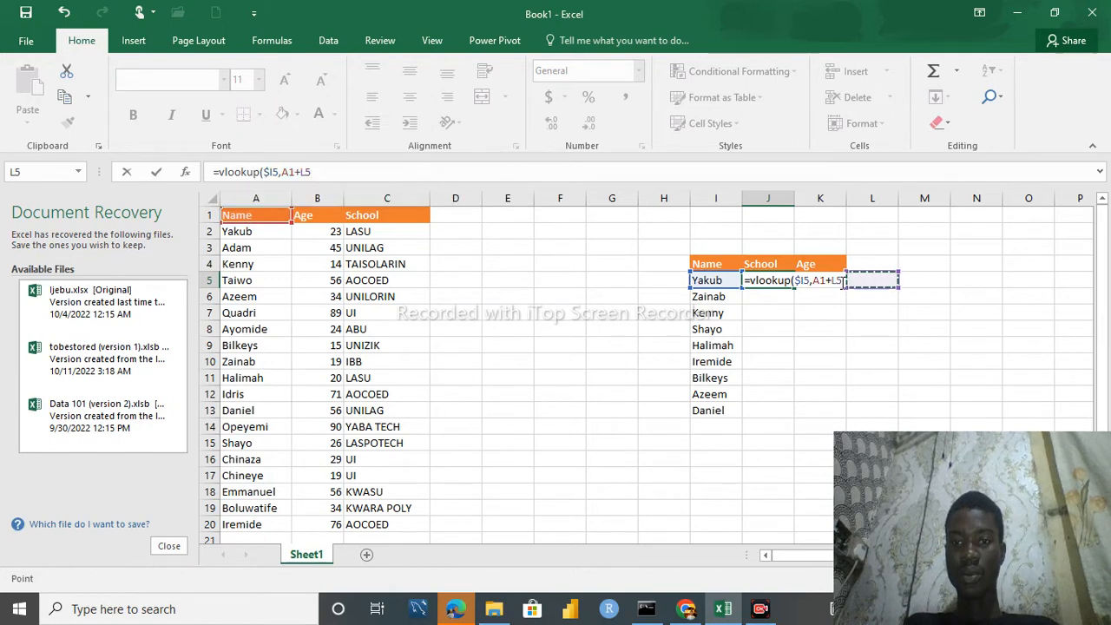
key("BackSpace")
key("BackSpace")
key("BackSpace")
key("BackSpace")
key("BackSpace")
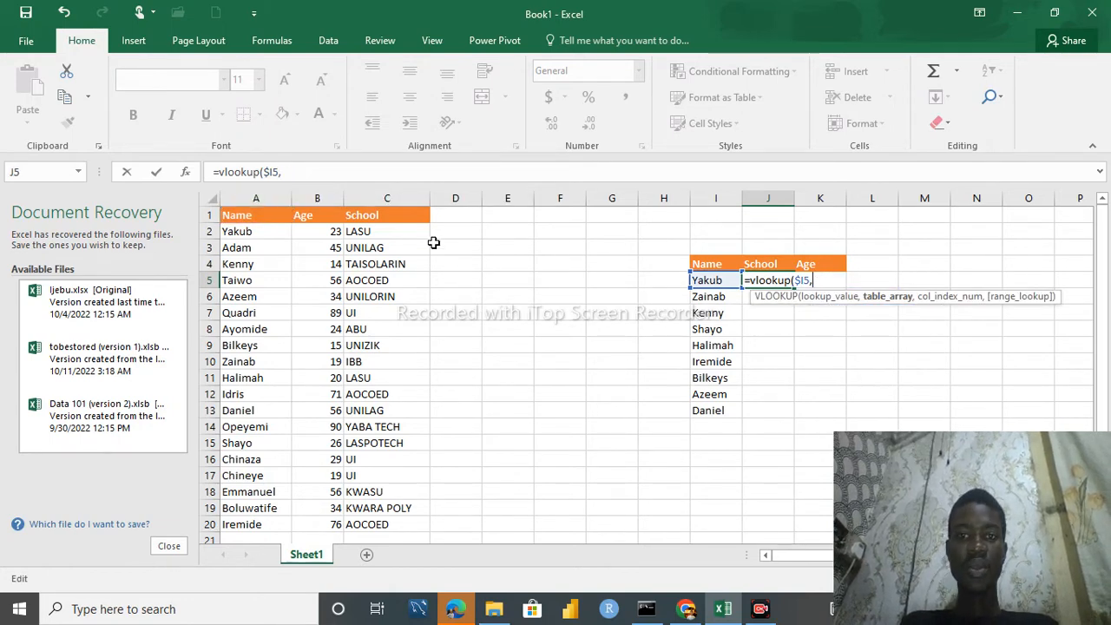
Step: Set the VLOOKUP table array to the whole source table as the absolute range $A$1:$C$20
left_click(241, 218)
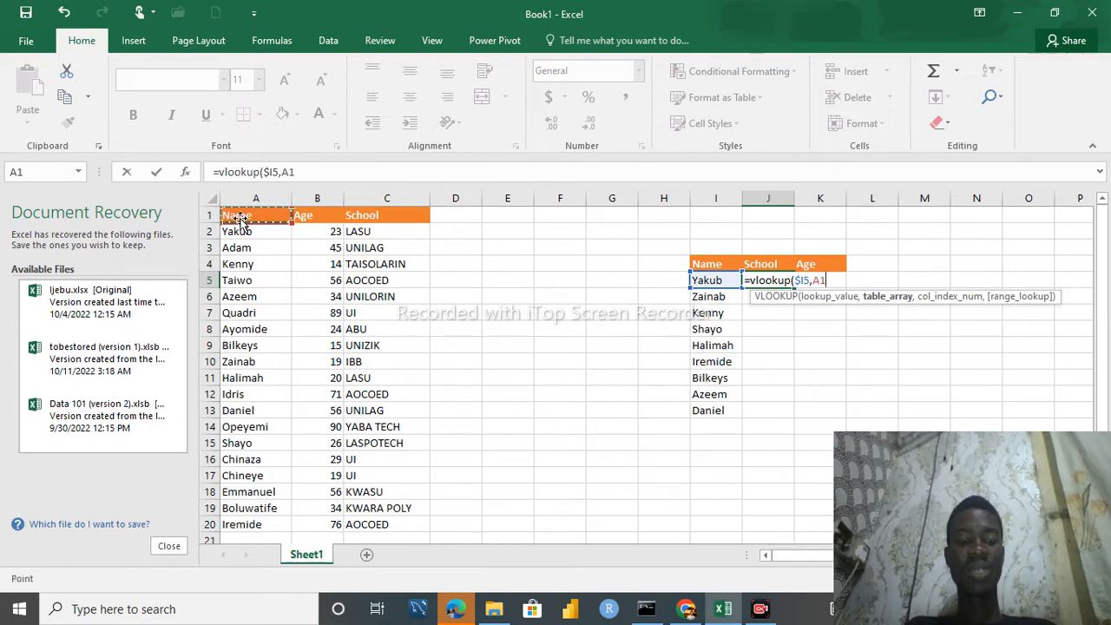
left_click_drag(243, 224, 408, 218)
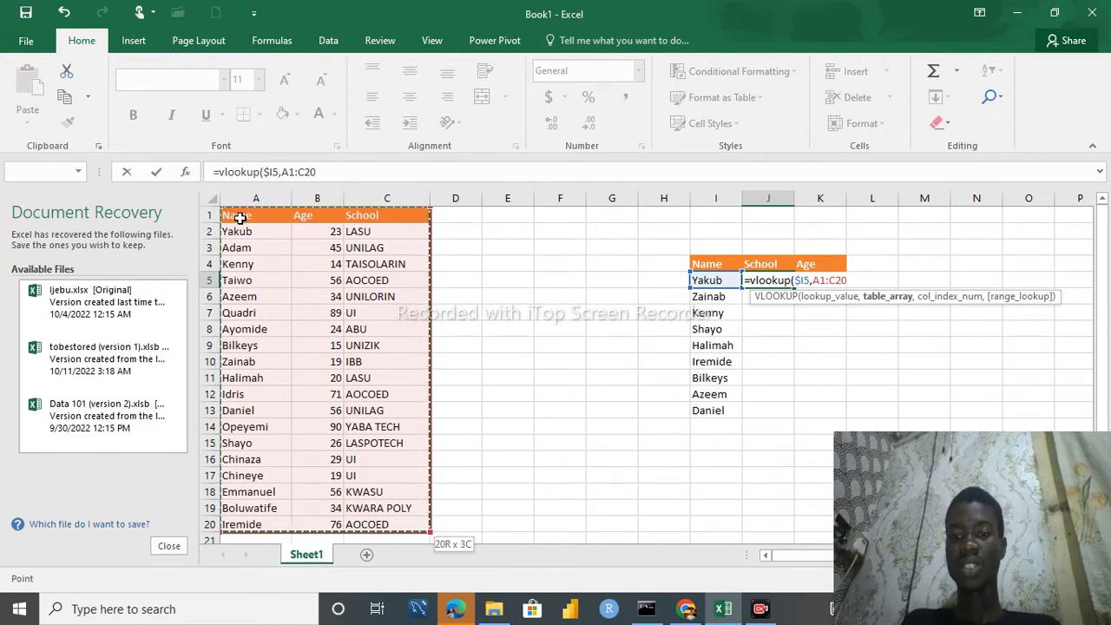
key("F4")
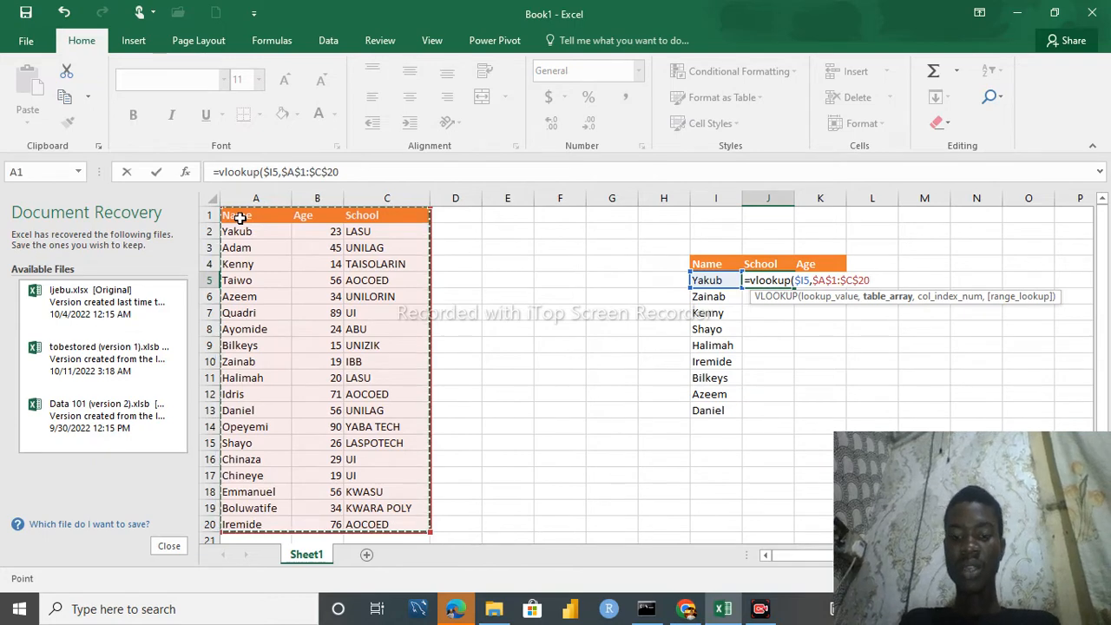
type(",")
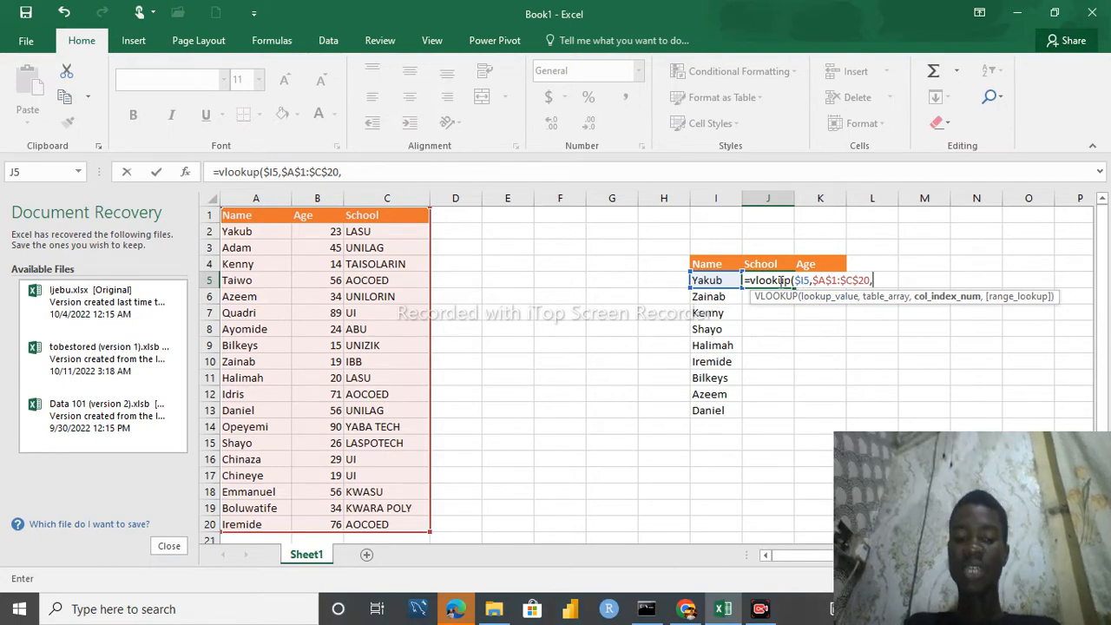
Step: Nest a MATCH function as the column index, using the row-locked School header J$4 as its lookup value
type("matc")
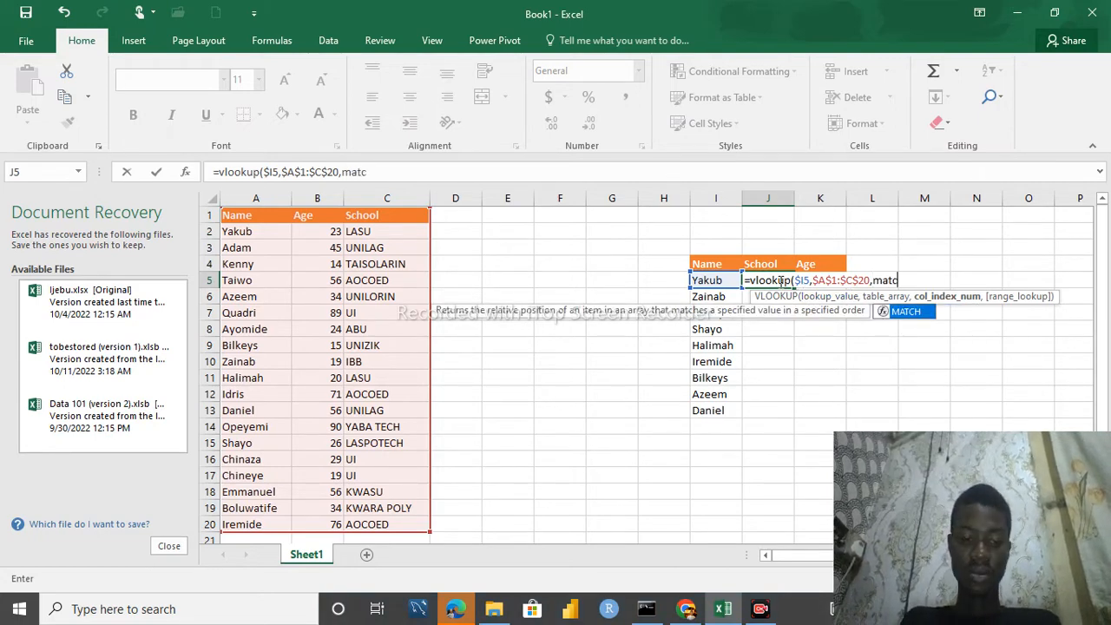
type("h(")
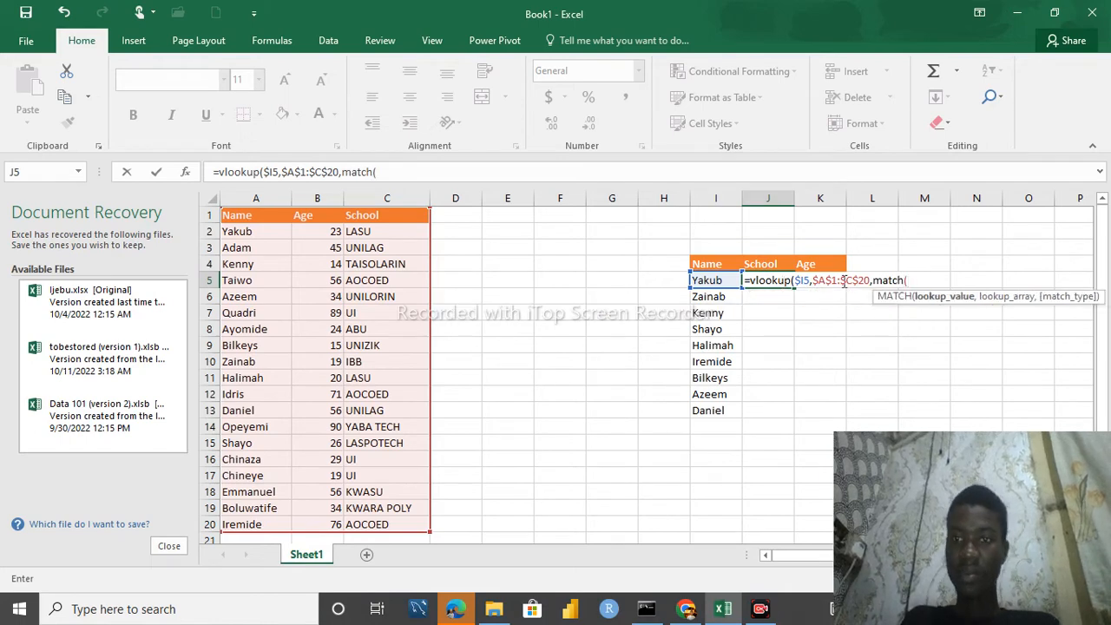
left_click(763, 263)
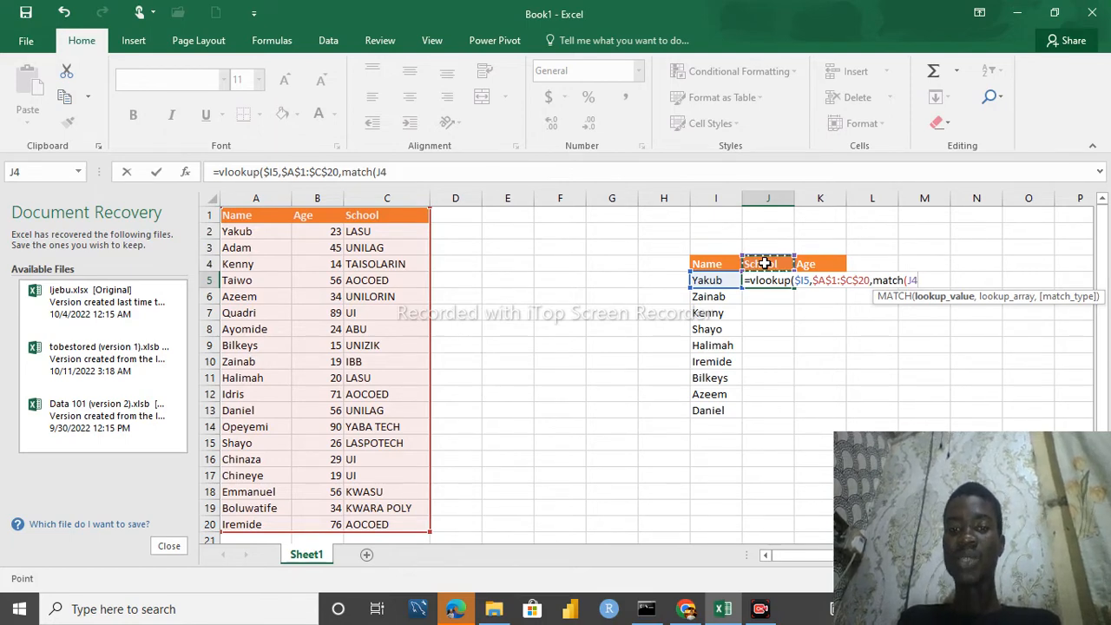
key("F4")
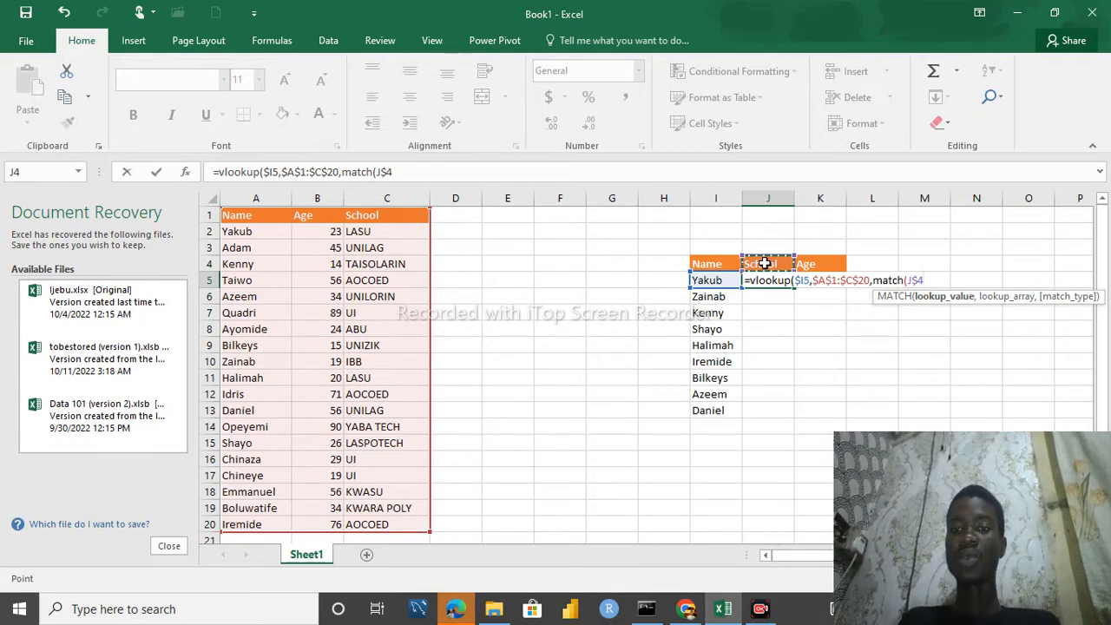
type(",")
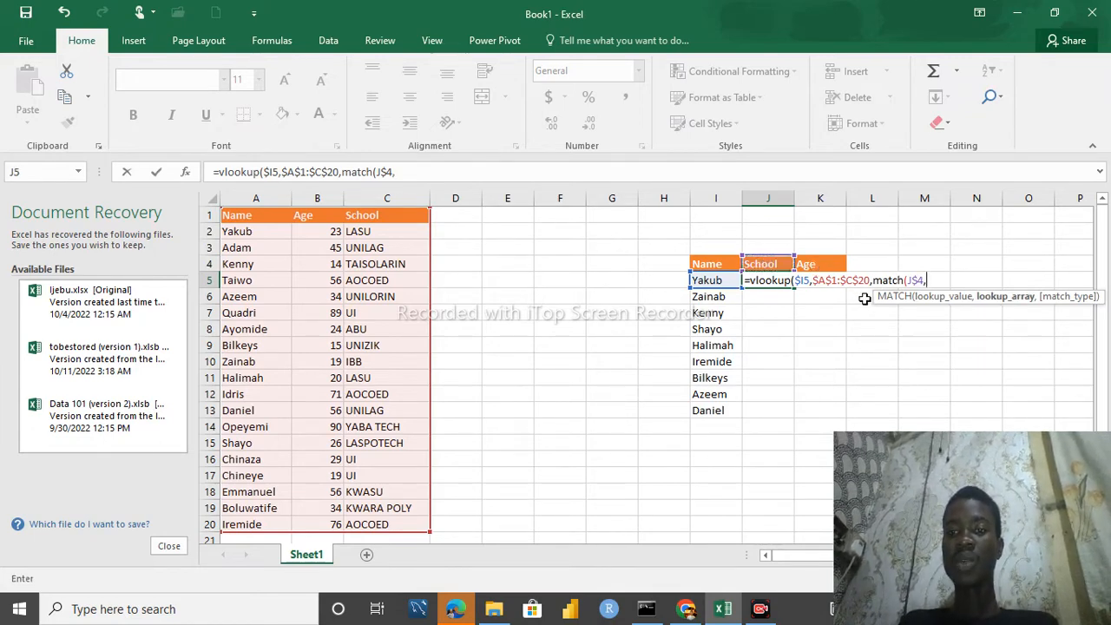
Step: Set the MATCH lookup array to the absolute header range $A$1:$C$1 with match type 0, and close the MATCH function
left_click(236, 217)
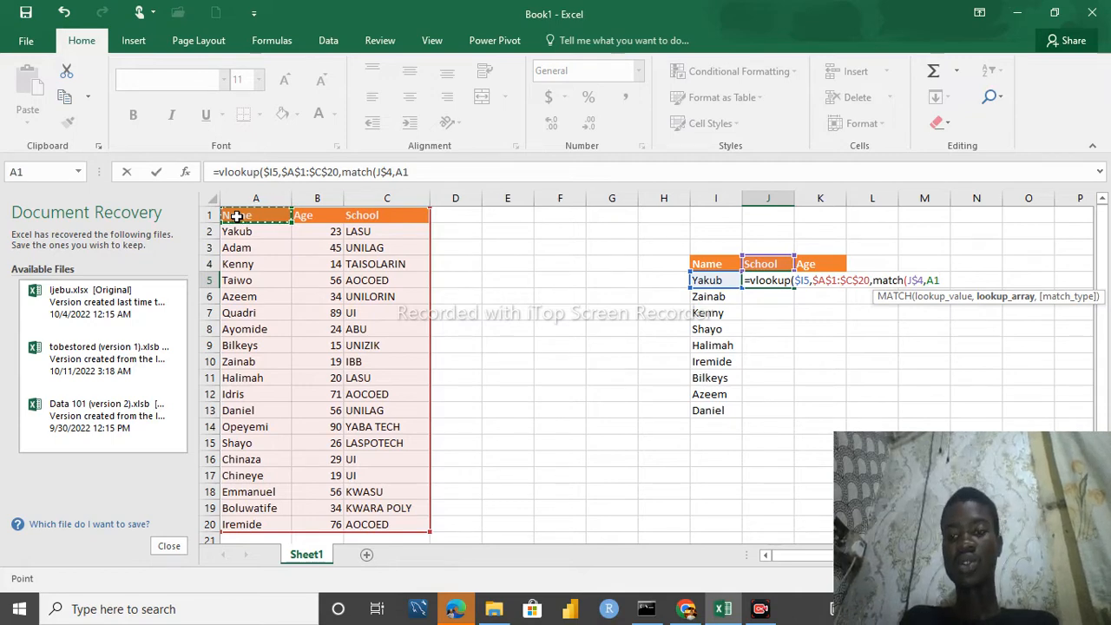
type(":C1")
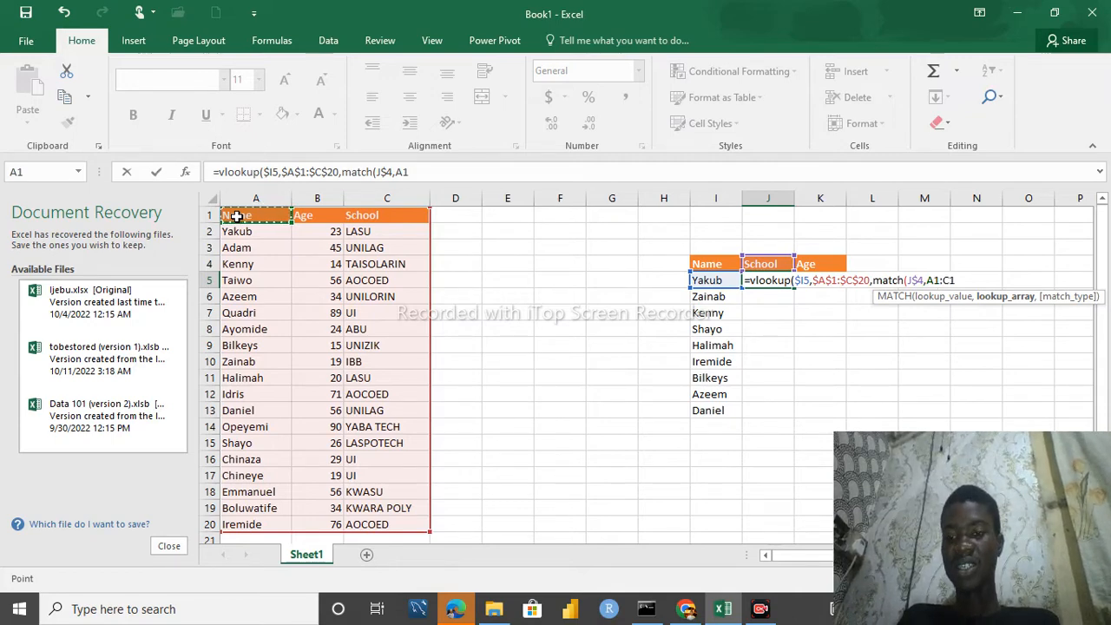
key("F4")
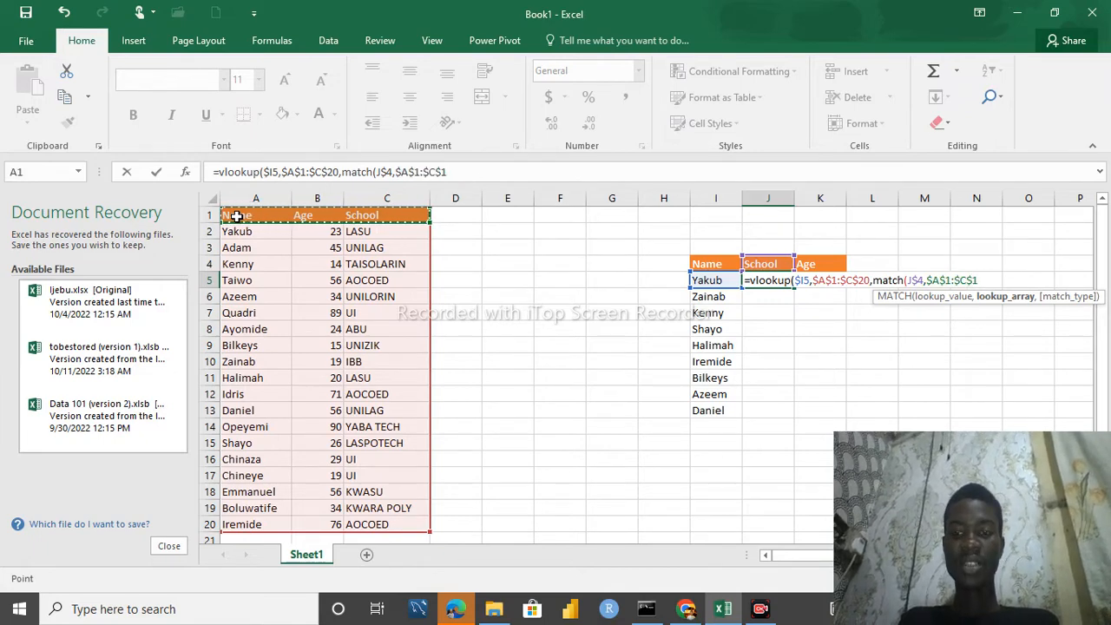
type(",0")
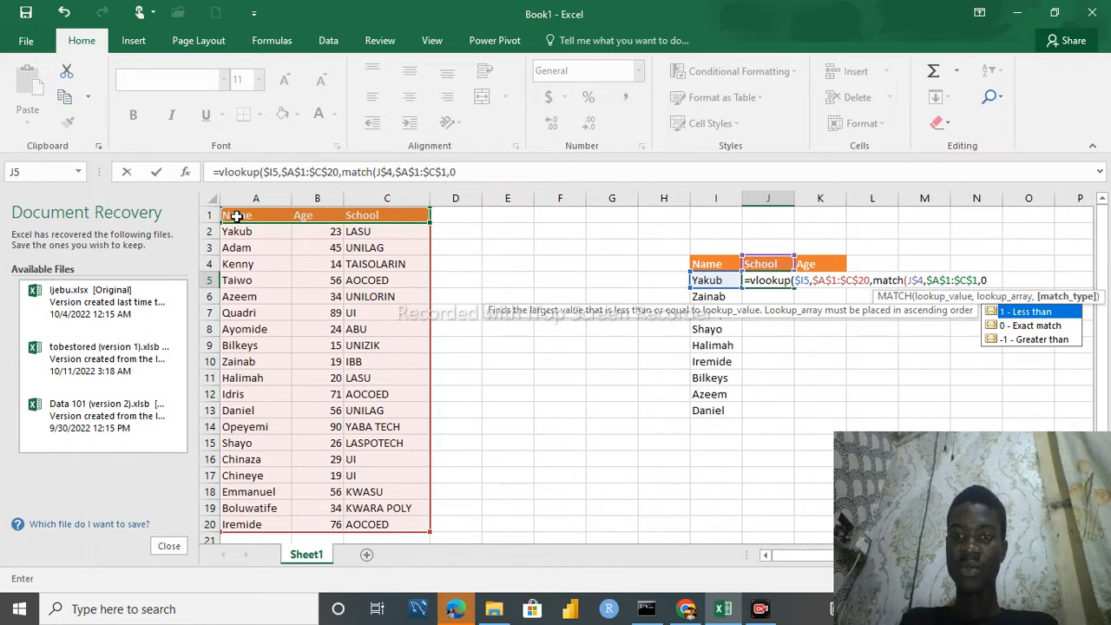
type(")")
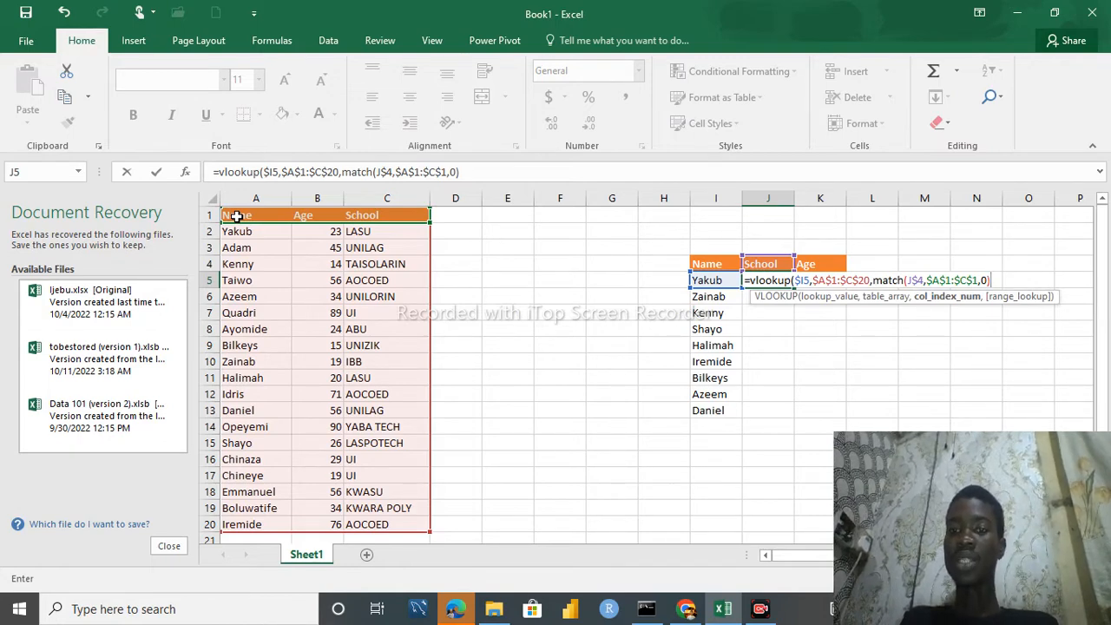
Step: Set the VLOOKUP range lookup to FALSE and enter the completed formula in J5
type("),")
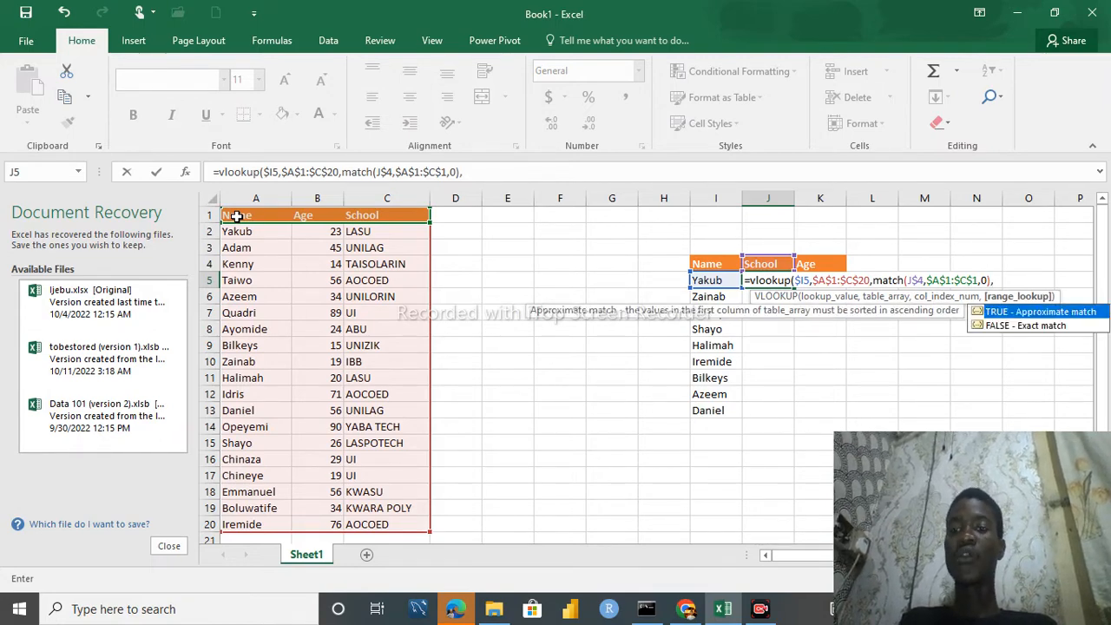
type("f")
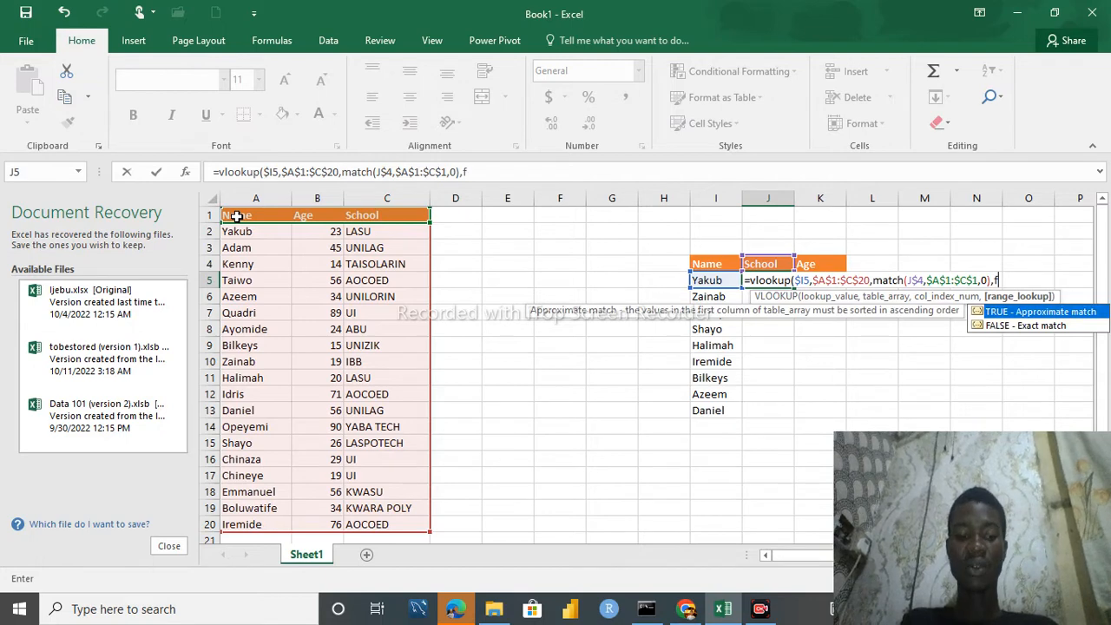
type("alse")
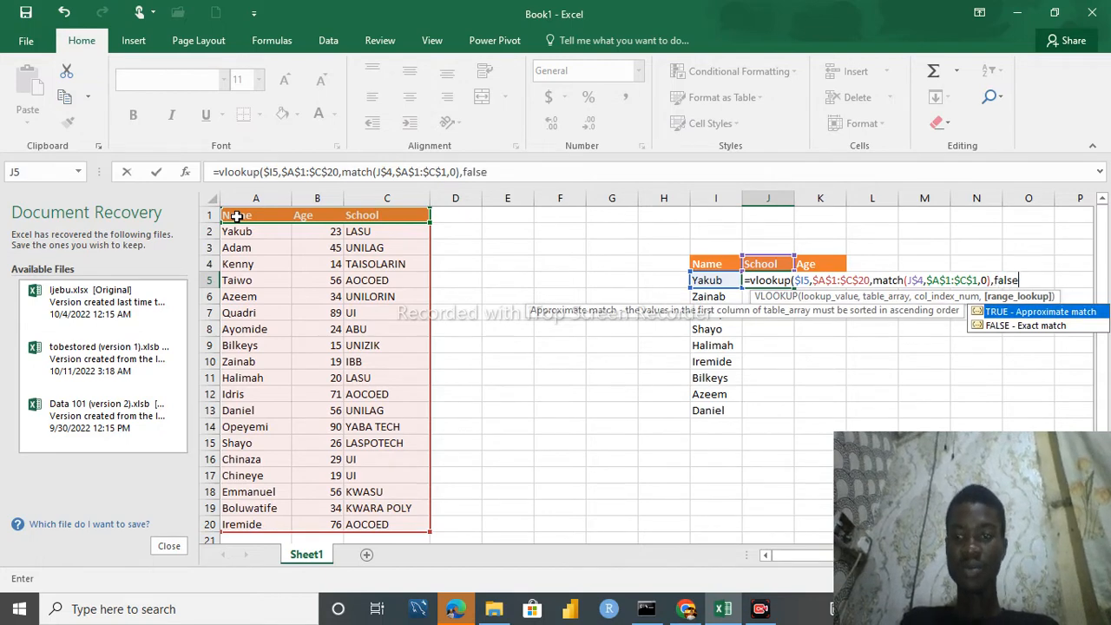
type(")")
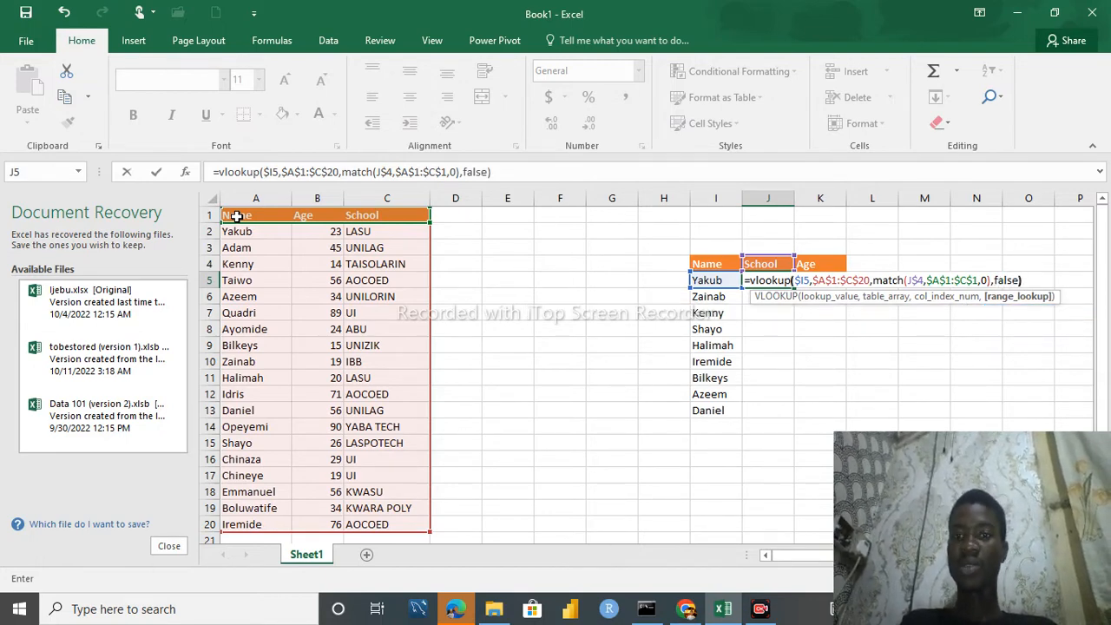
key("Return")
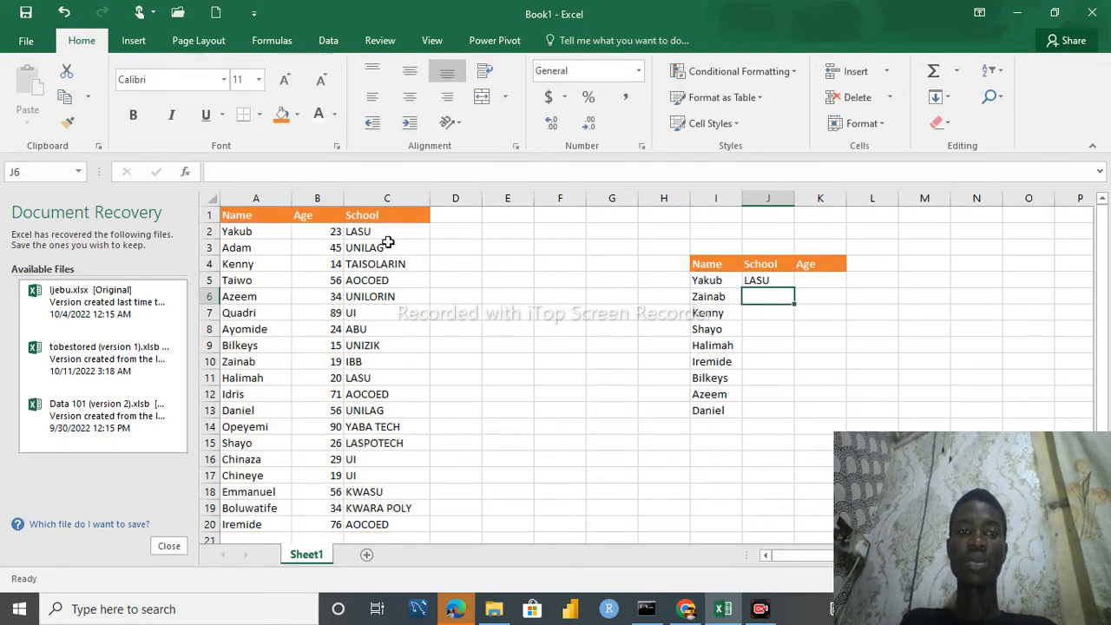
Step: Fill the J5 formula across to the Age column and down through row 13, covering J5:K13
left_click(765, 280)
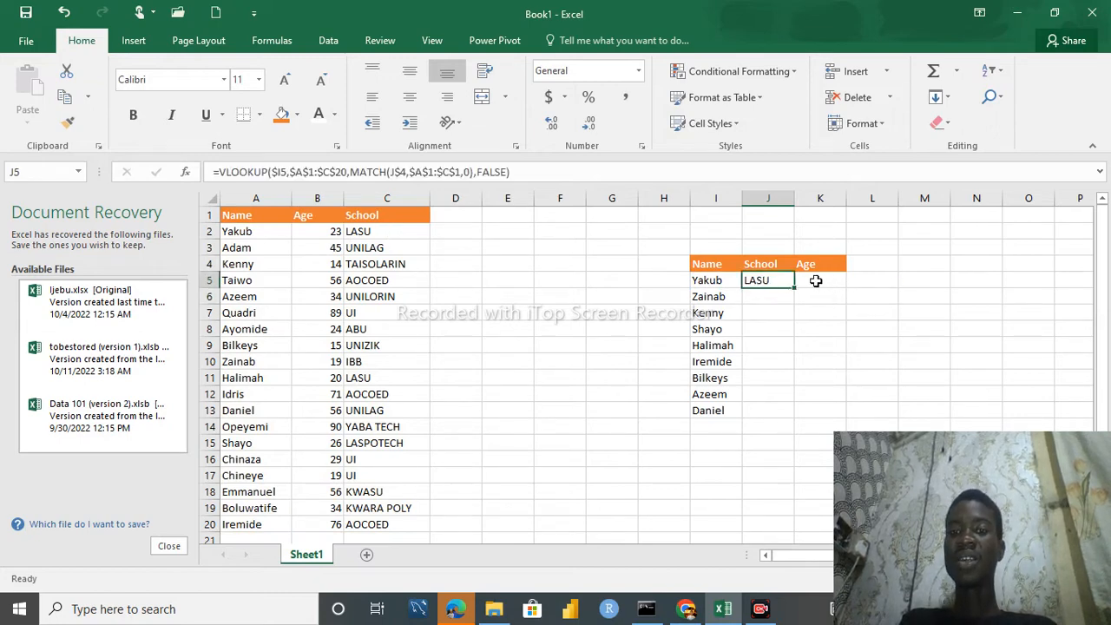
left_click_drag(794, 287, 833, 284)
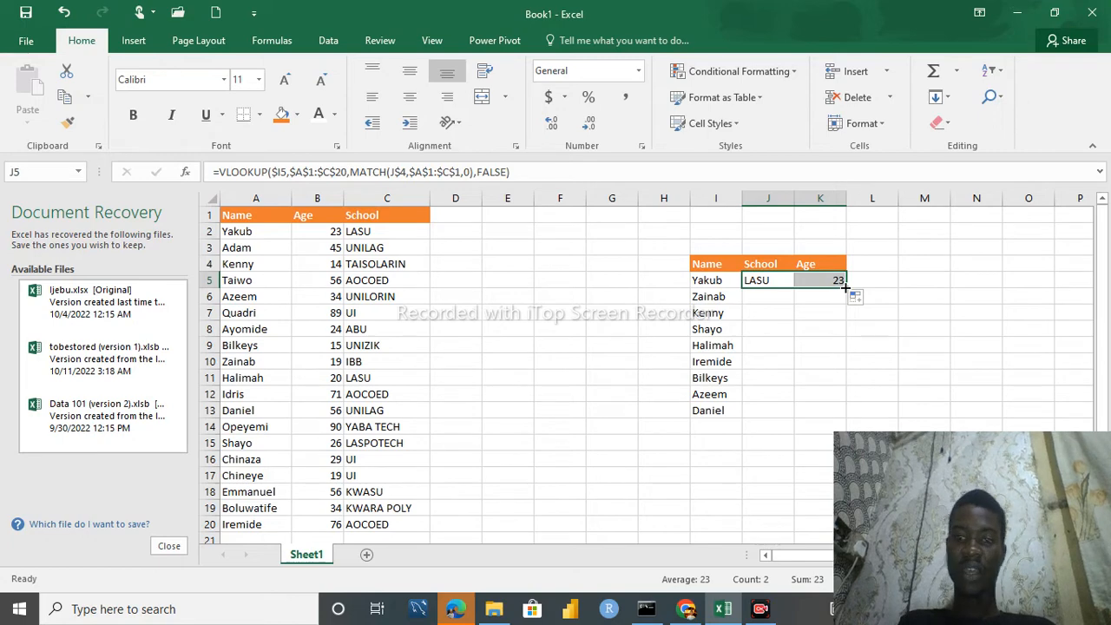
left_click_drag(844, 287, 841, 422)
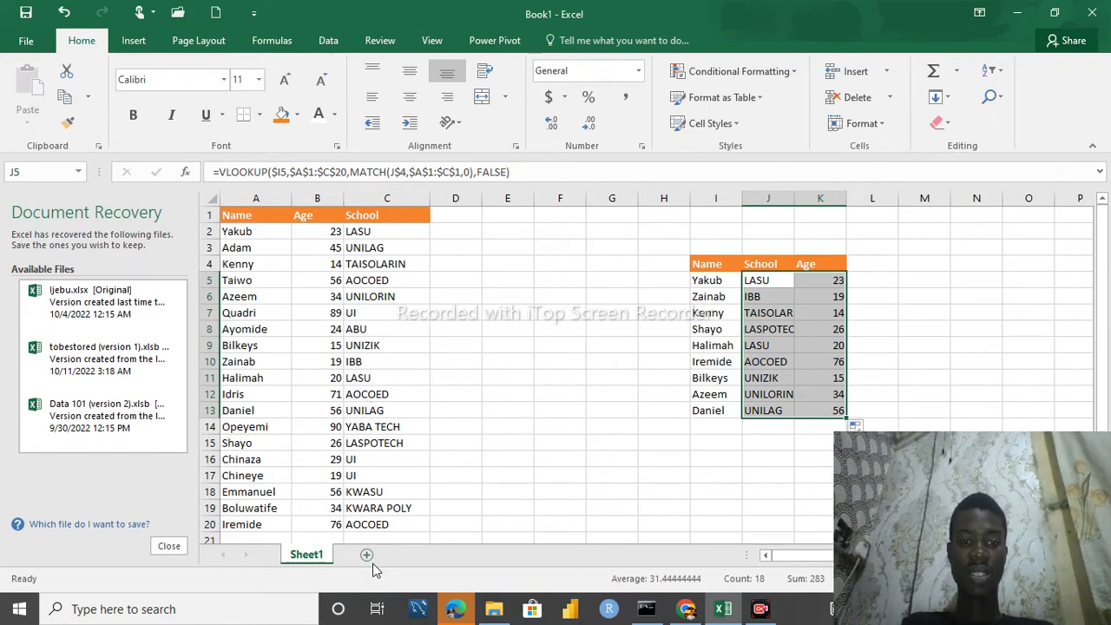
left_click(757, 604)
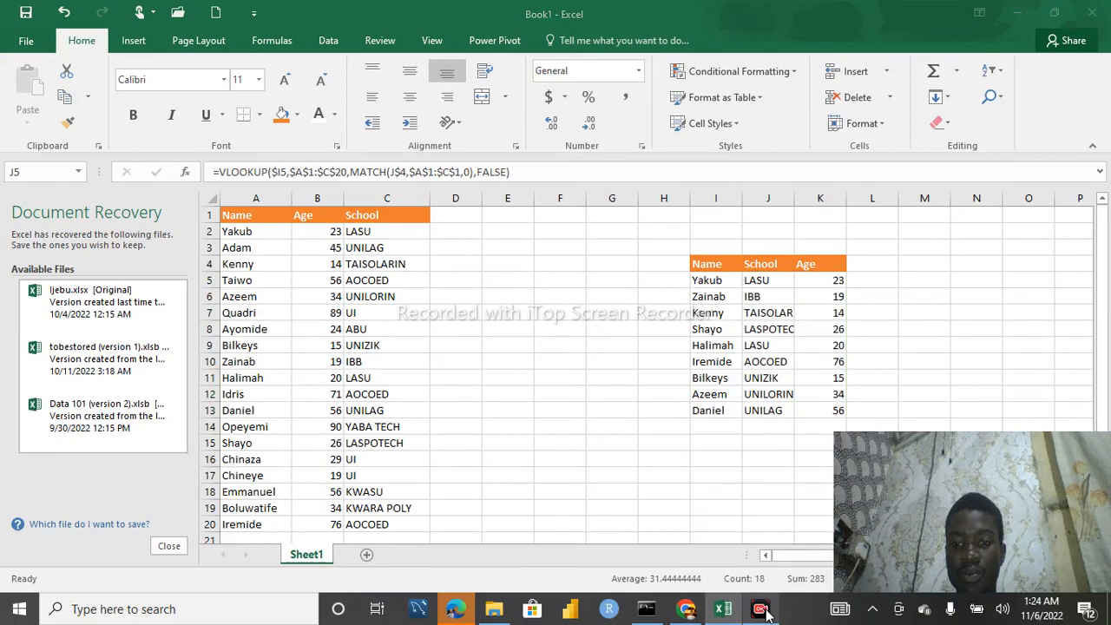